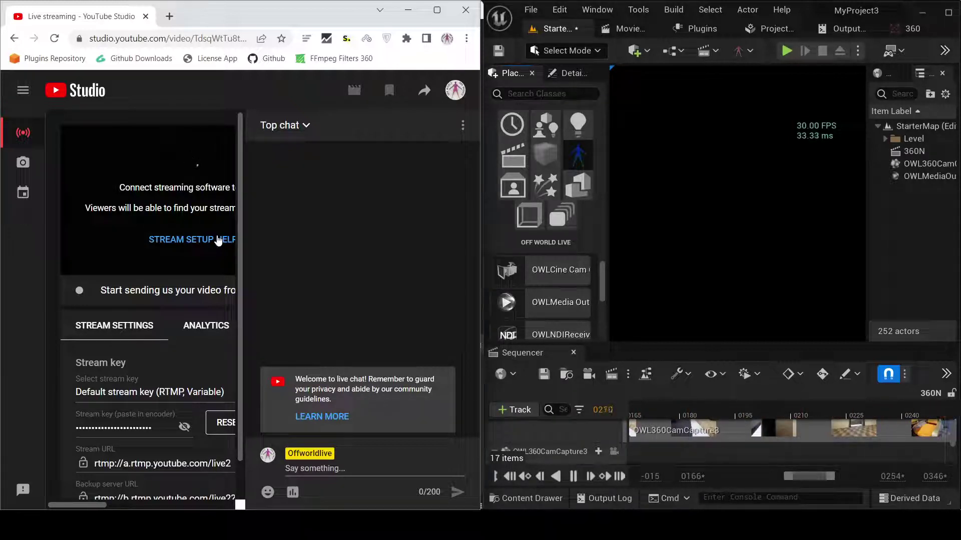
click(749, 52)
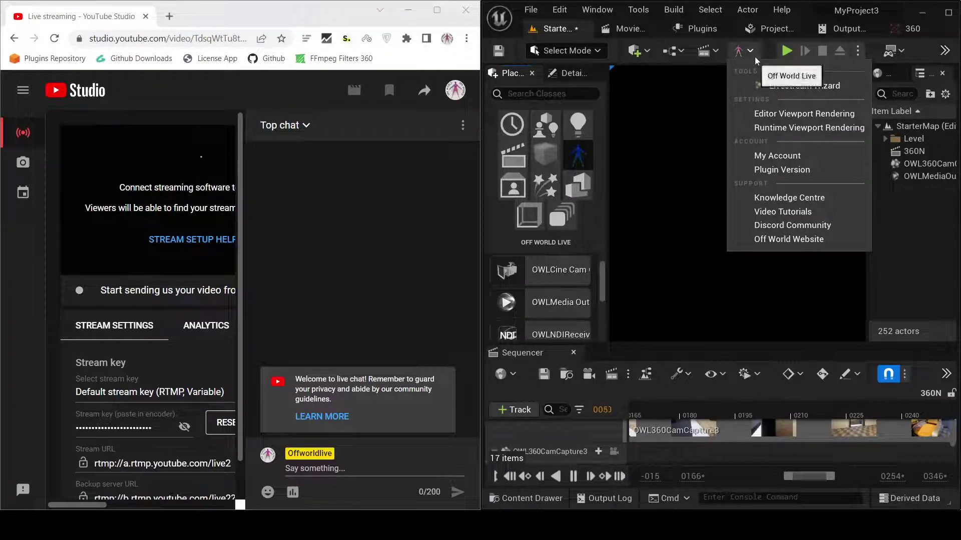
click(780, 85)
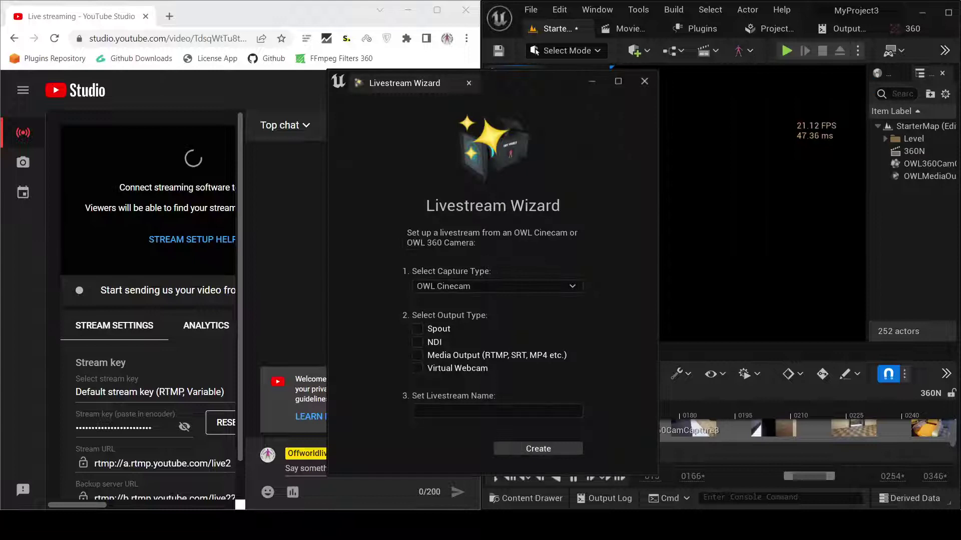
click(440, 286)
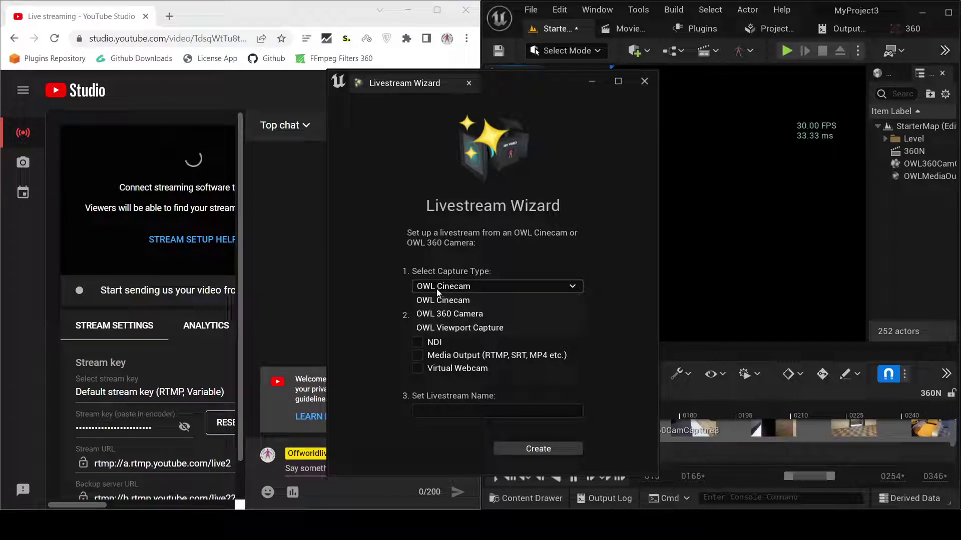
click(440, 314)
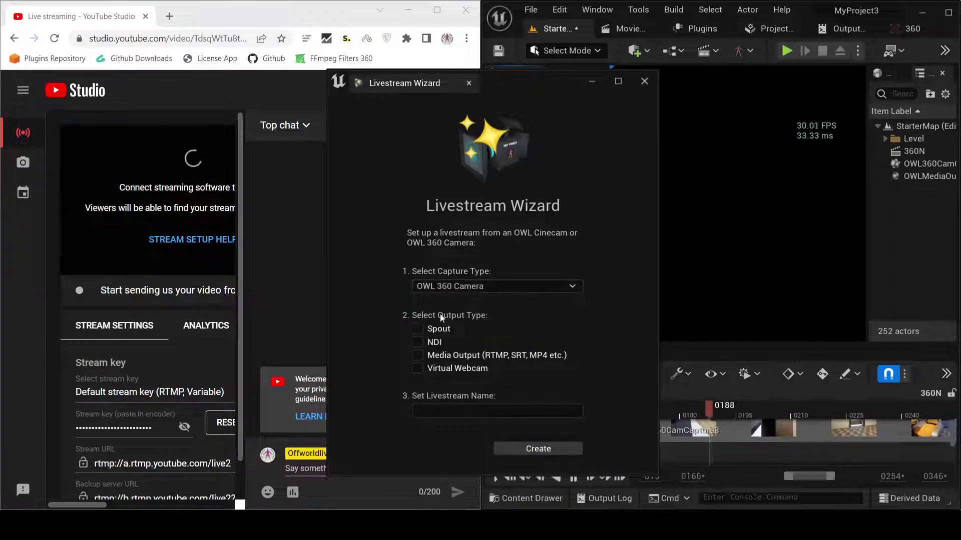
click(416, 354)
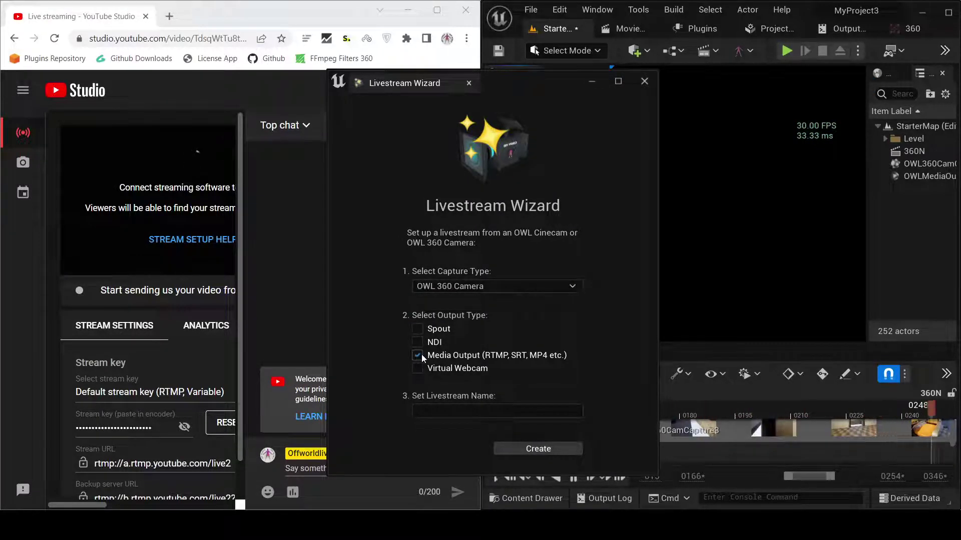
click(416, 411)
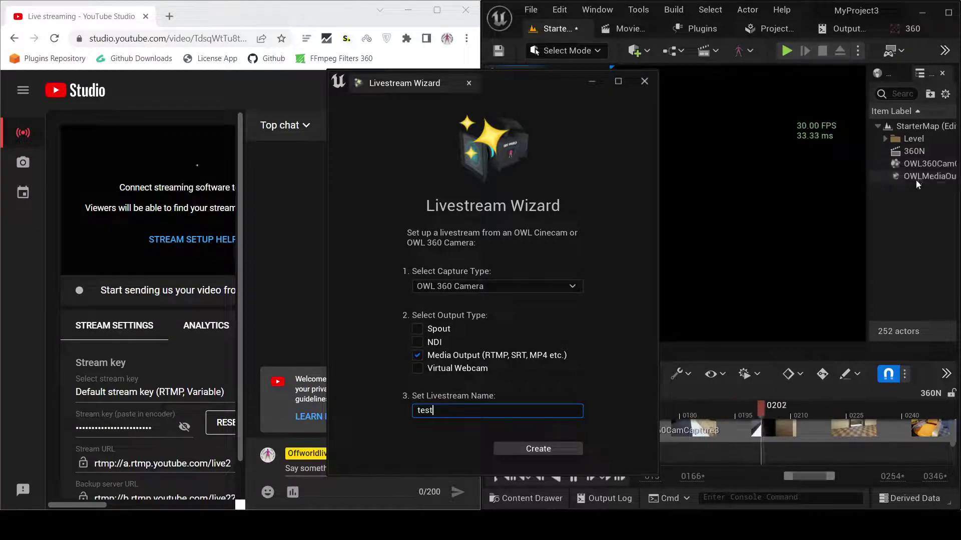
click(644, 82)
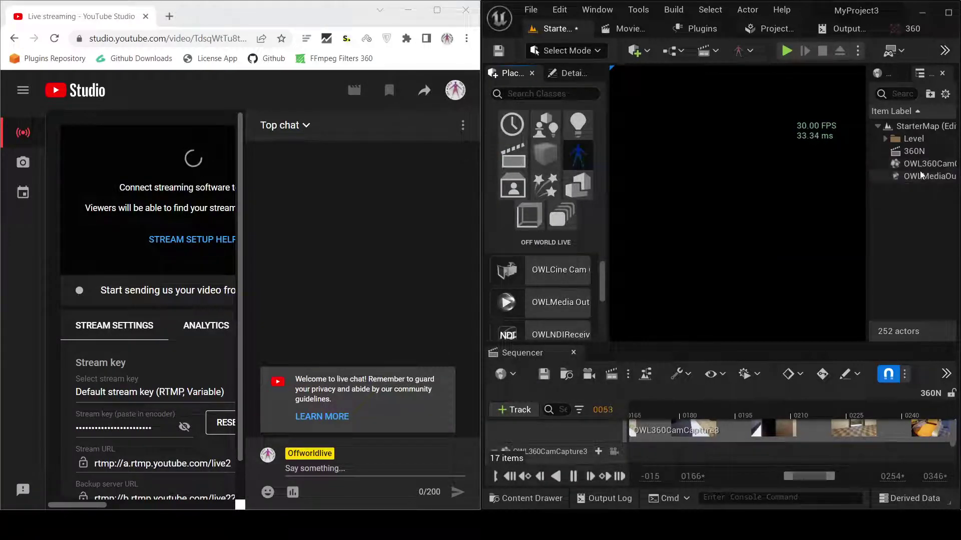
Examine OWLMediaOutput1's RTMP stream URL and key settings against the stream key and stream URL in YouTube Studio
click(920, 176)
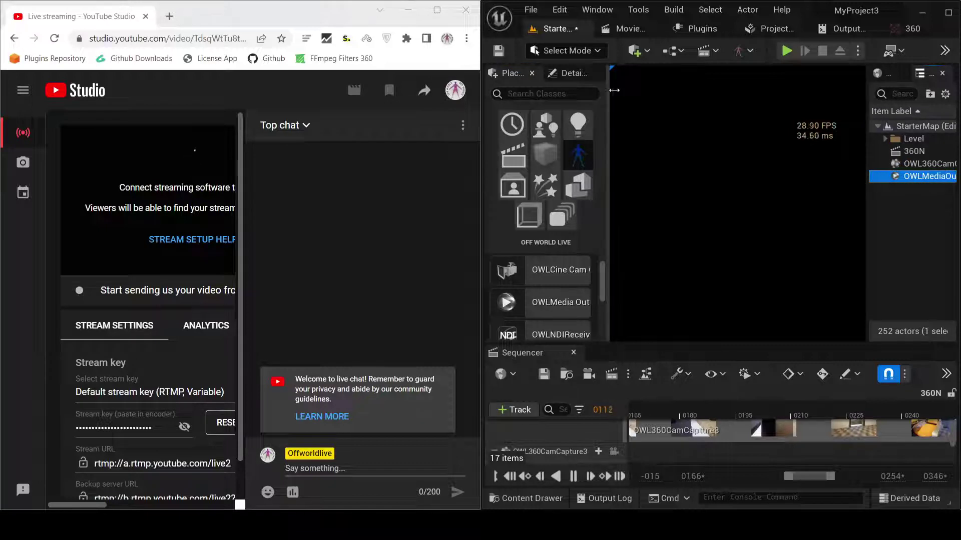
click(567, 75)
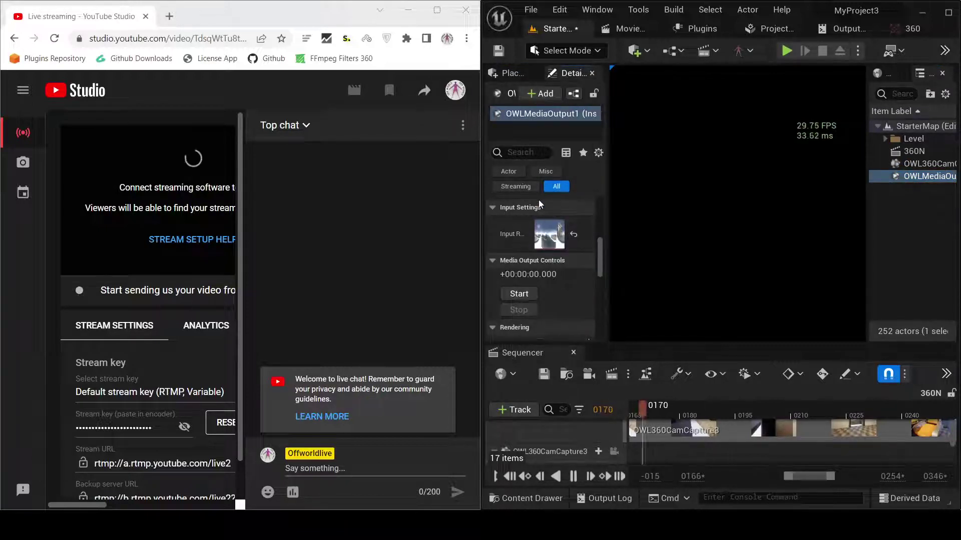
scroll(538, 199, up, 1)
scroll(538, 200, up, 5)
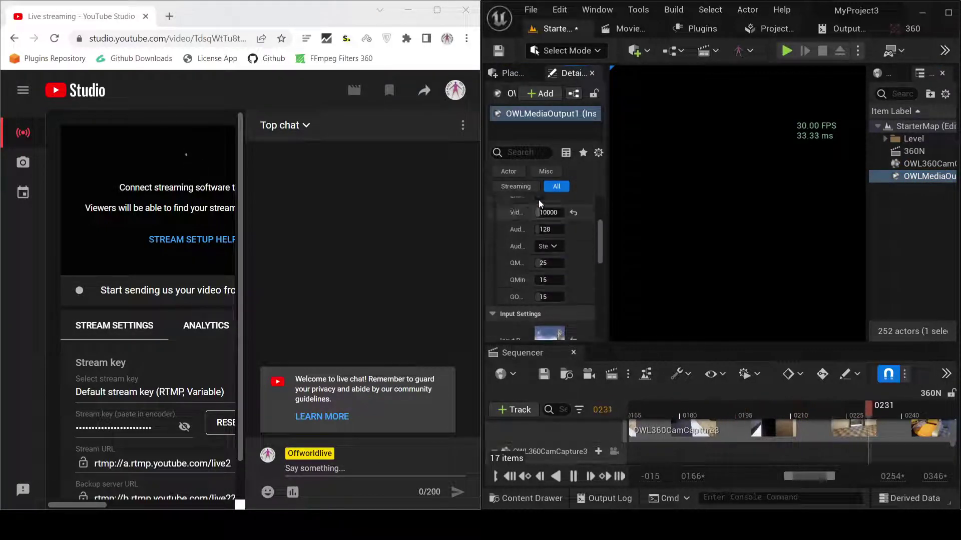
scroll(538, 200, up, 2)
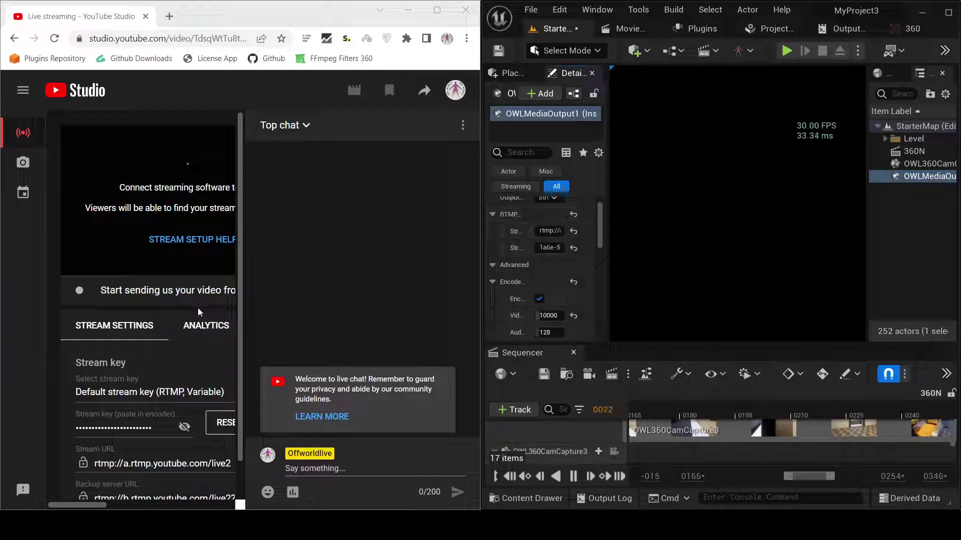
click(190, 353)
scroll(190, 353, down, 2)
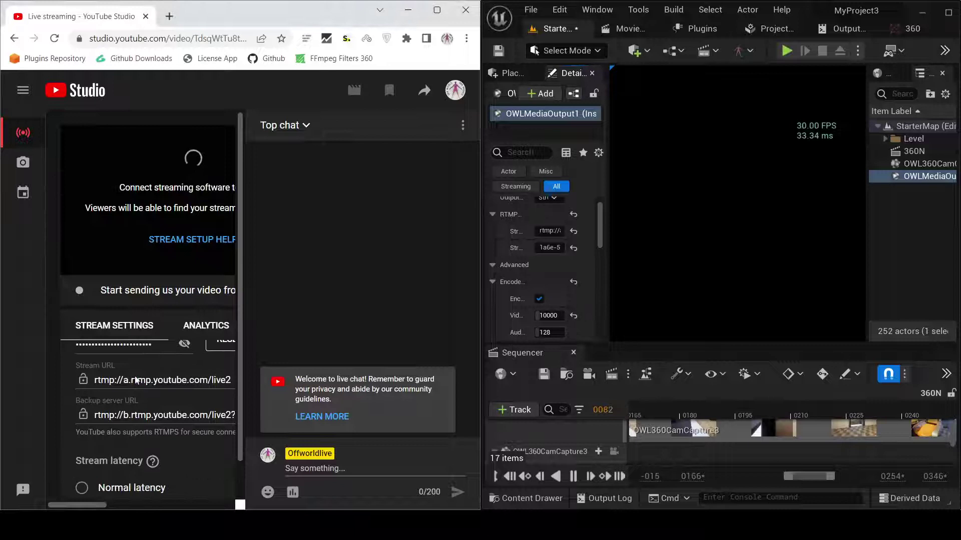
scroll(142, 371, up, 1)
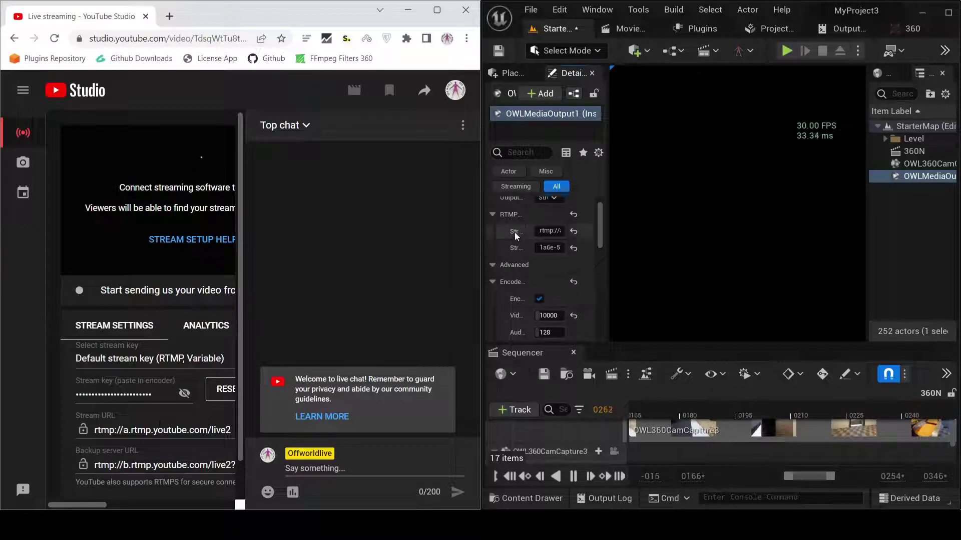
Start OWLMediaOutput1's media output, then switch to YouTube Studio and maximize its window to check the incoming stream
scroll(549, 278, down, 4)
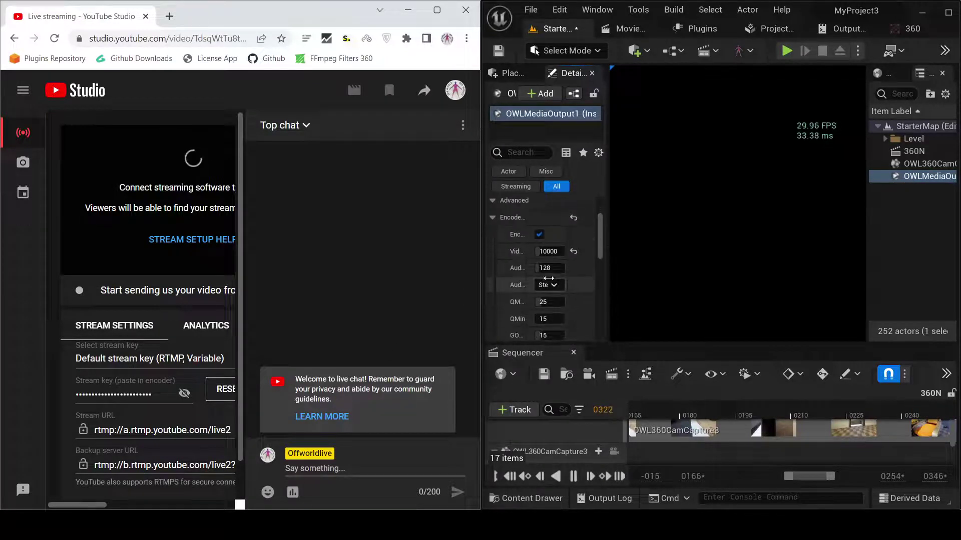
scroll(549, 278, down, 2)
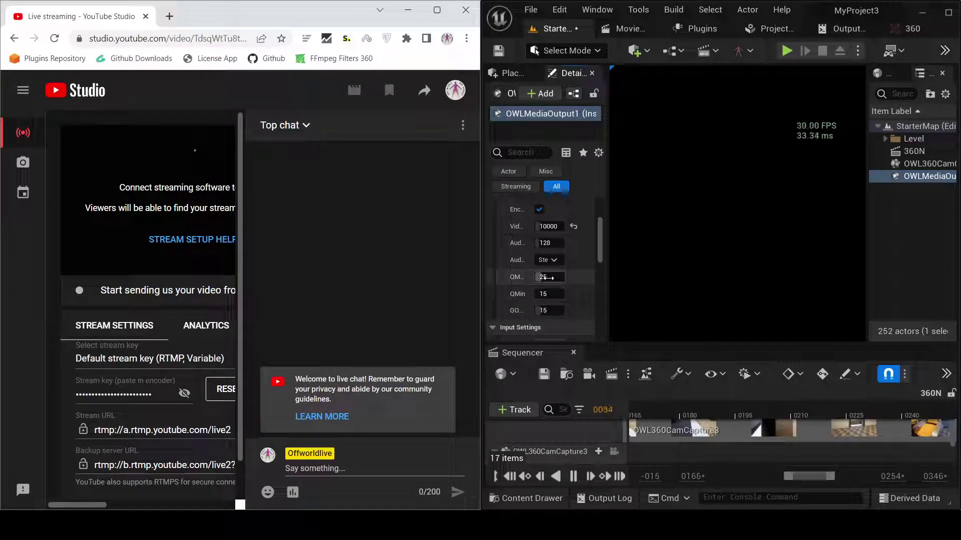
scroll(547, 277, down, 6)
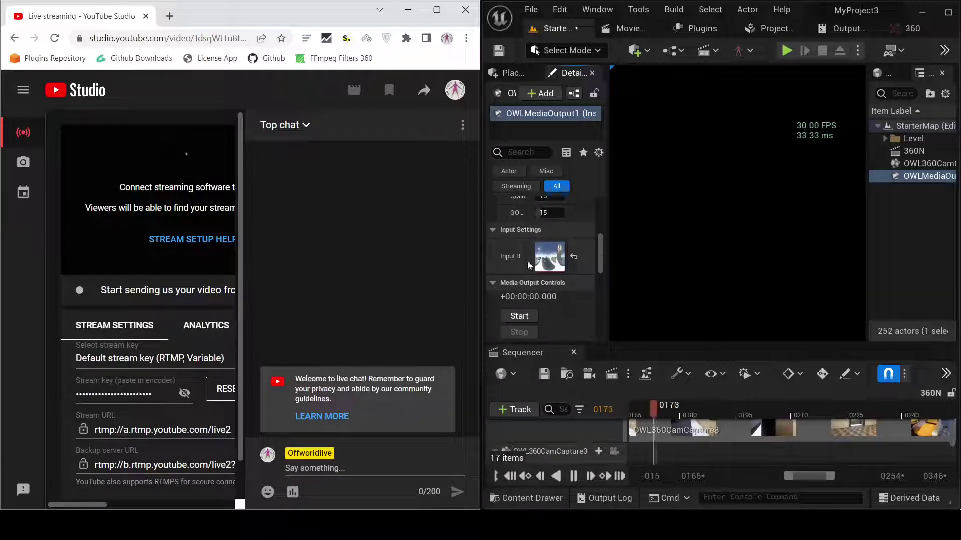
click(518, 317)
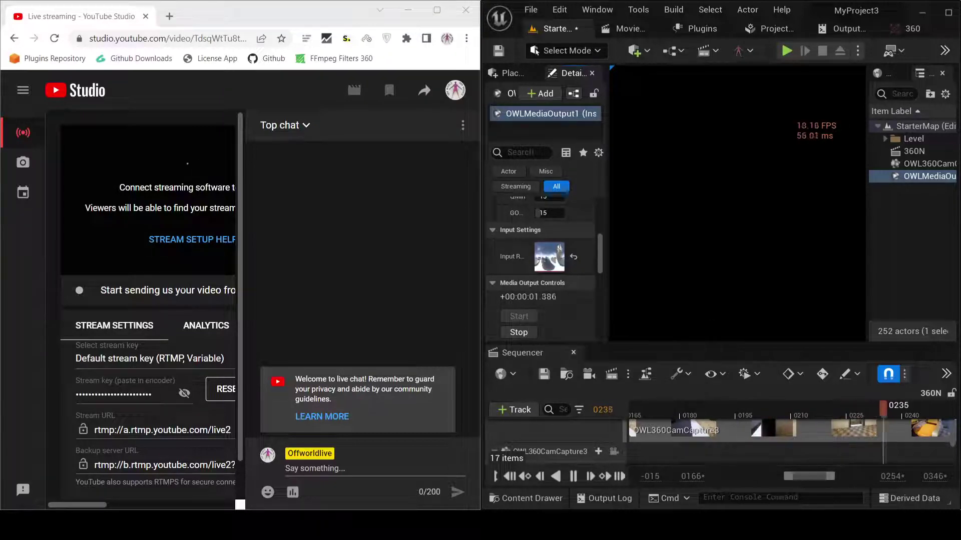
click(198, 303)
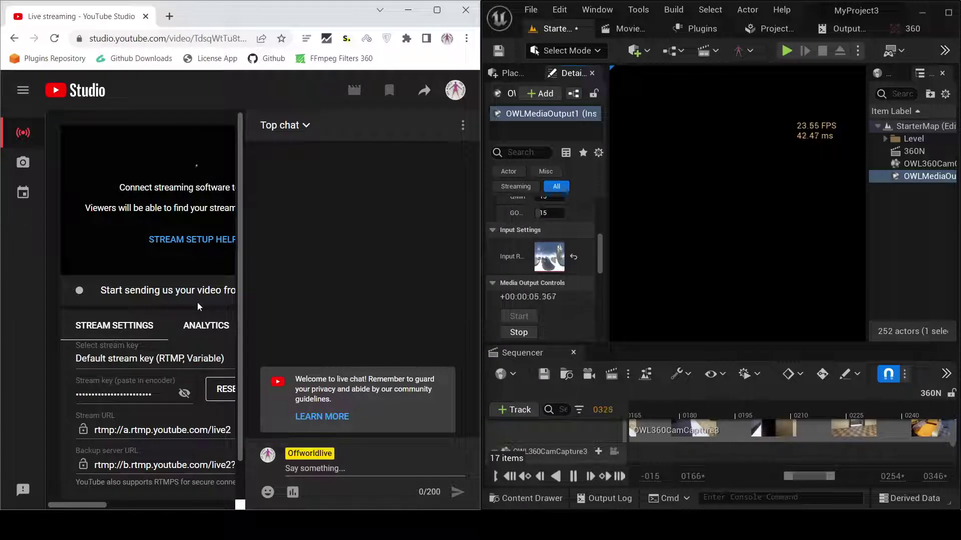
click(431, 14)
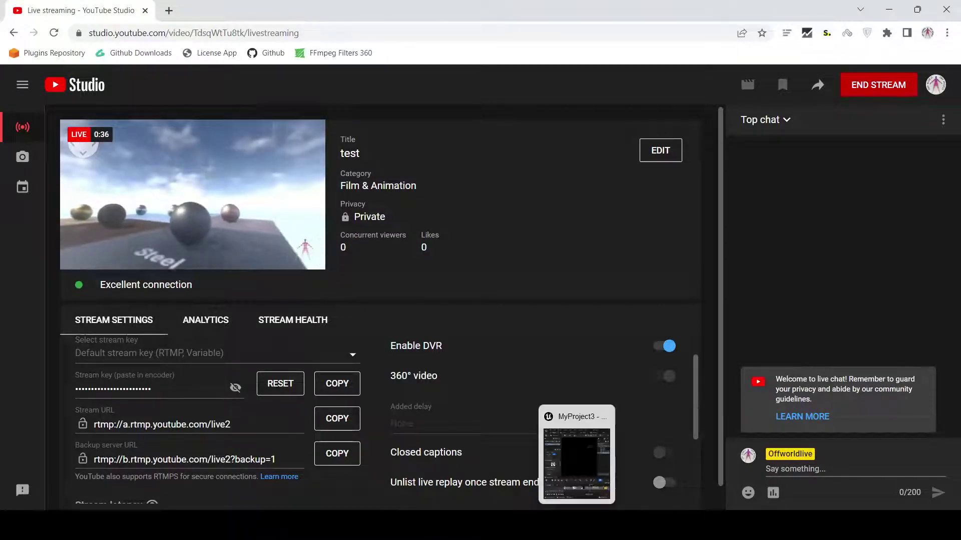
Switch back to a maximized Unreal Editor and examine OWL360CamCapture3's texture target, stream resolution options, projection type and post process pipeline
click(576, 523)
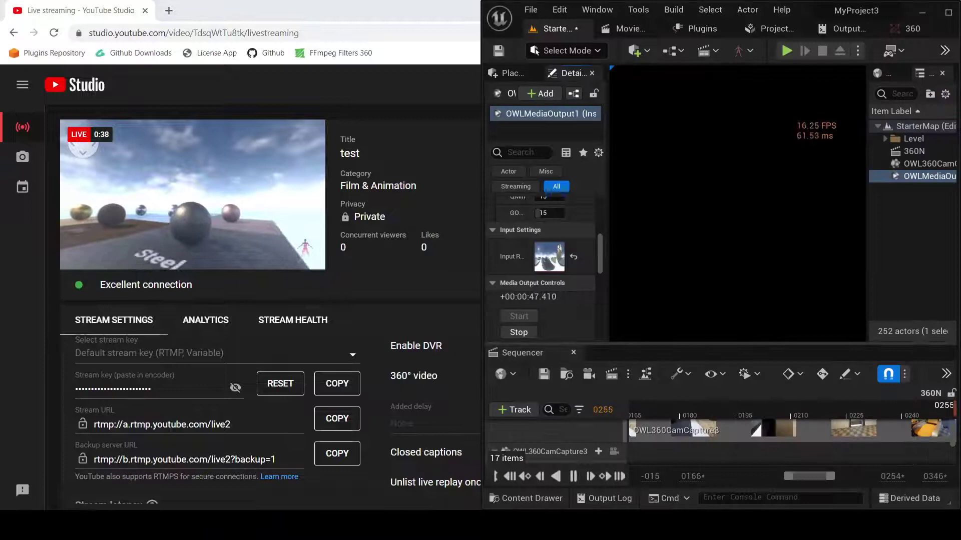
key(super+Up)
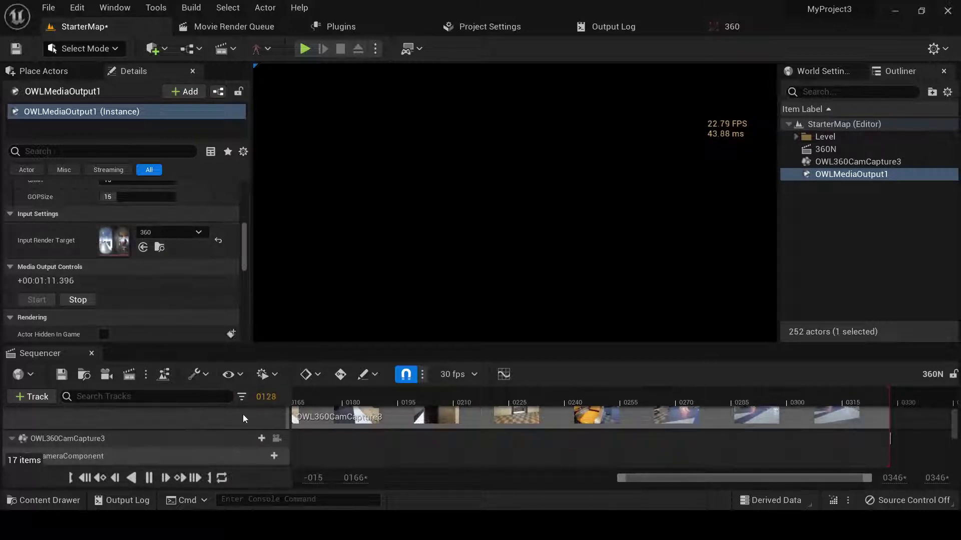
click(834, 162)
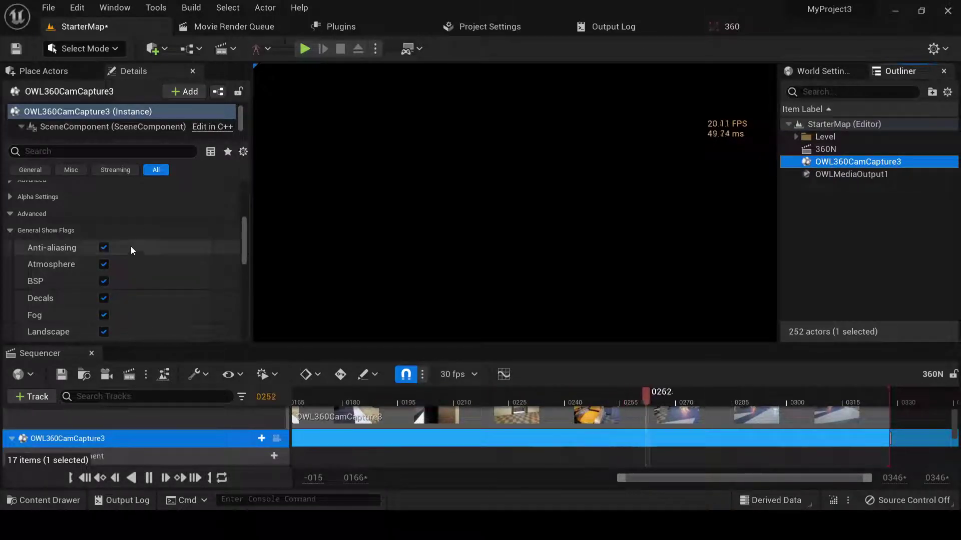
scroll(130, 247, up, 10)
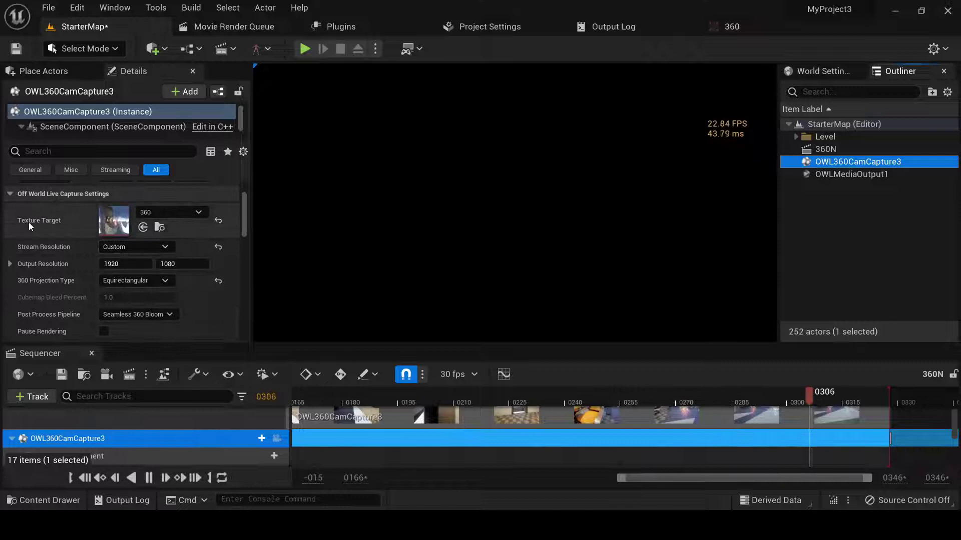
scroll(29, 222, up, 1)
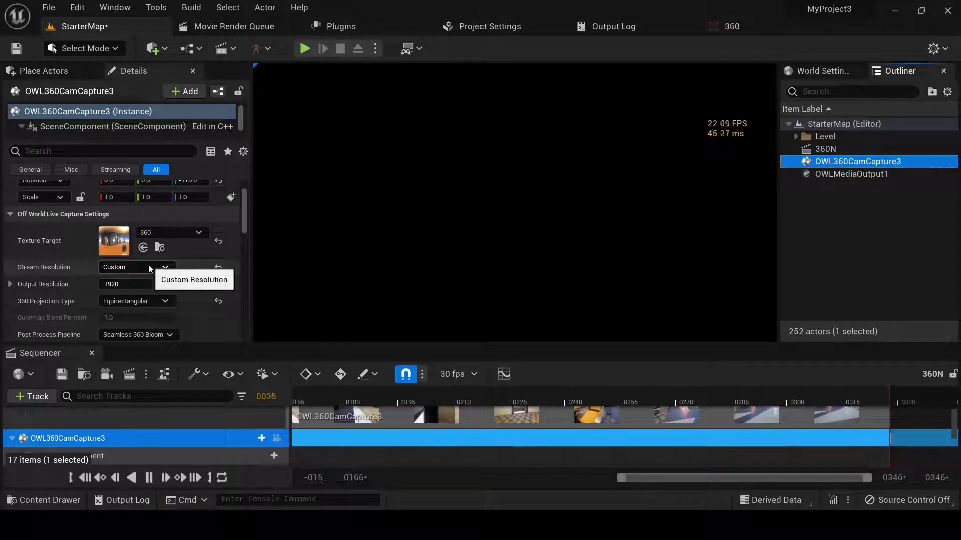
click(148, 266)
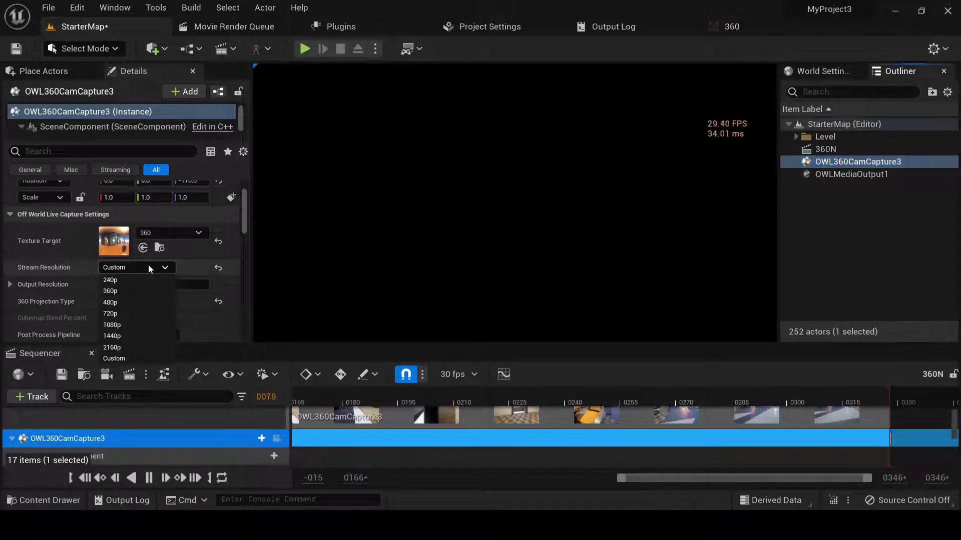
click(6, 268)
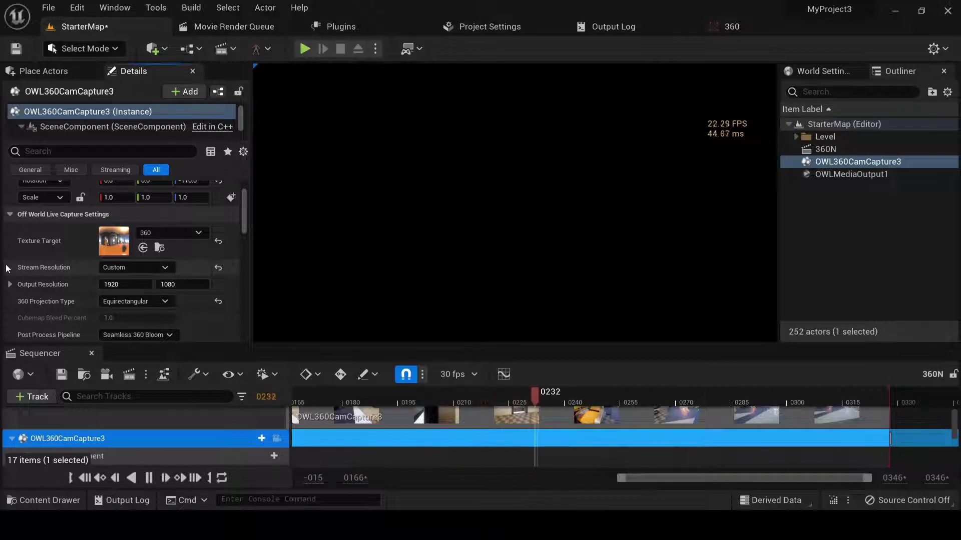
scroll(6, 269, down, 1)
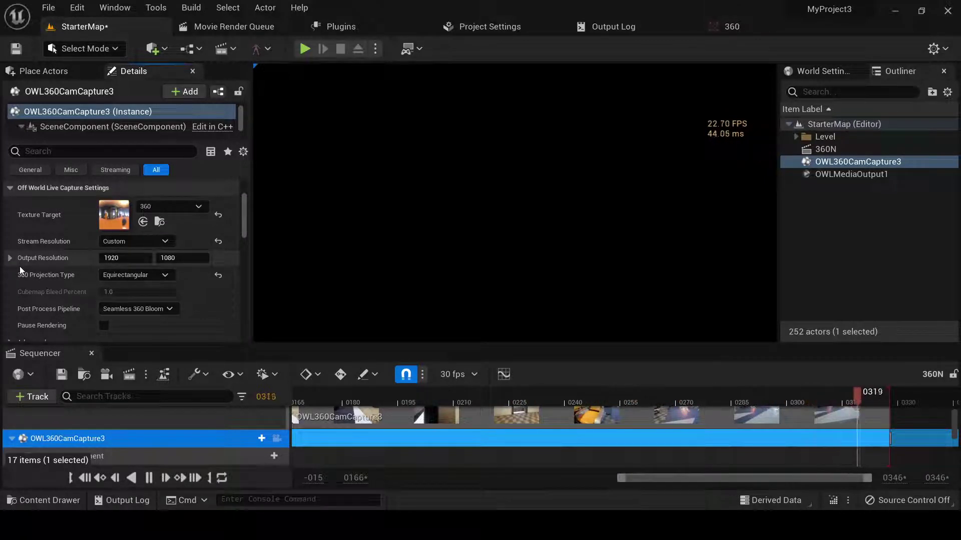
scroll(28, 277, down, 2)
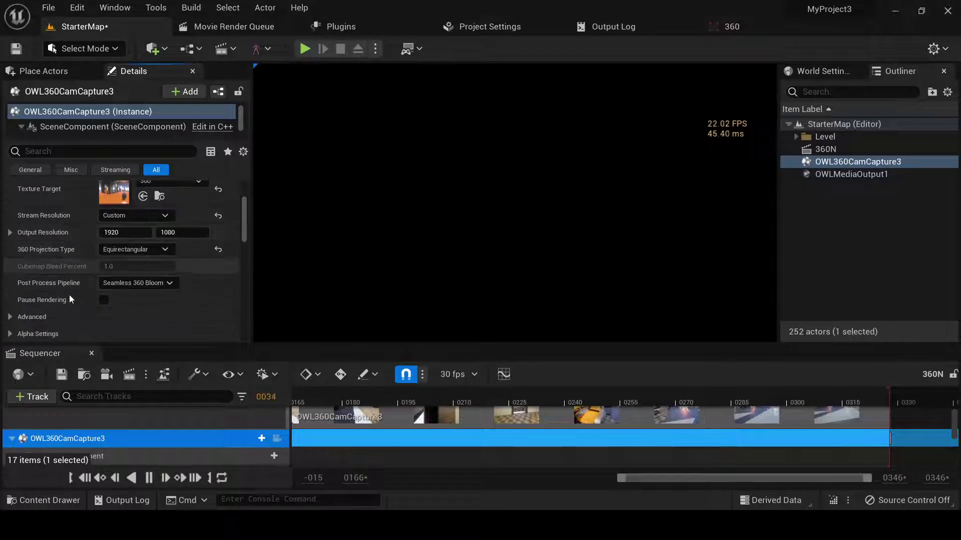
scroll(55, 286, down, 1)
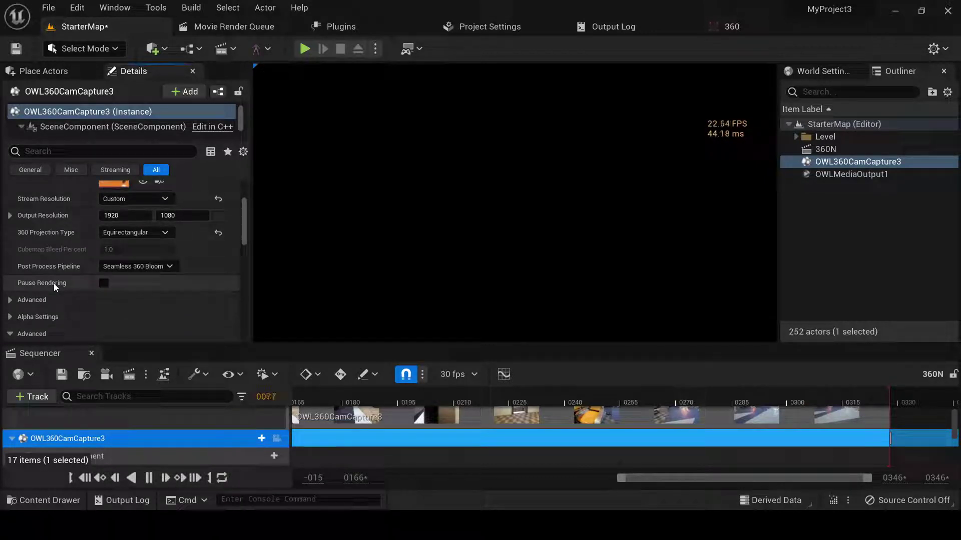
scroll(54, 286, up, 1)
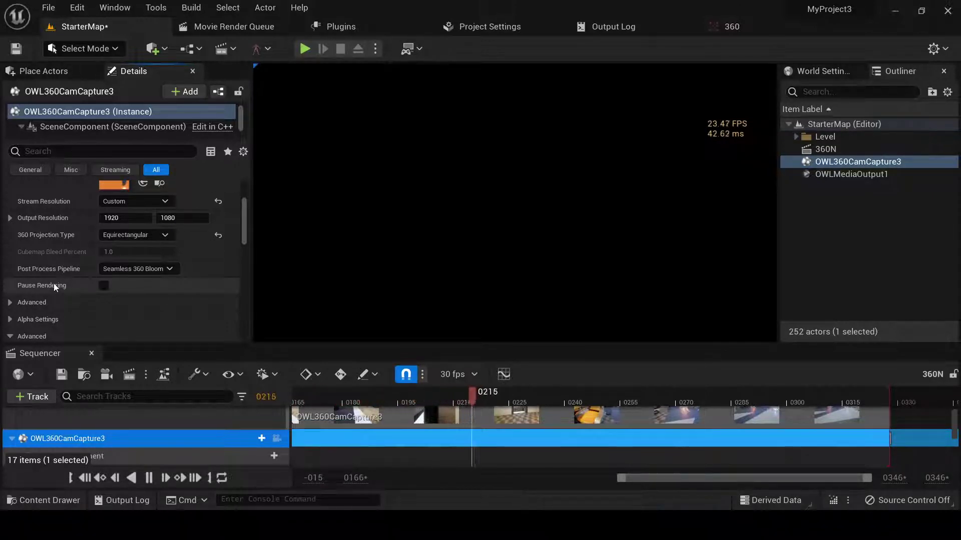
Search the project settings for "frame" to check the fixed frame rate options
click(458, 27)
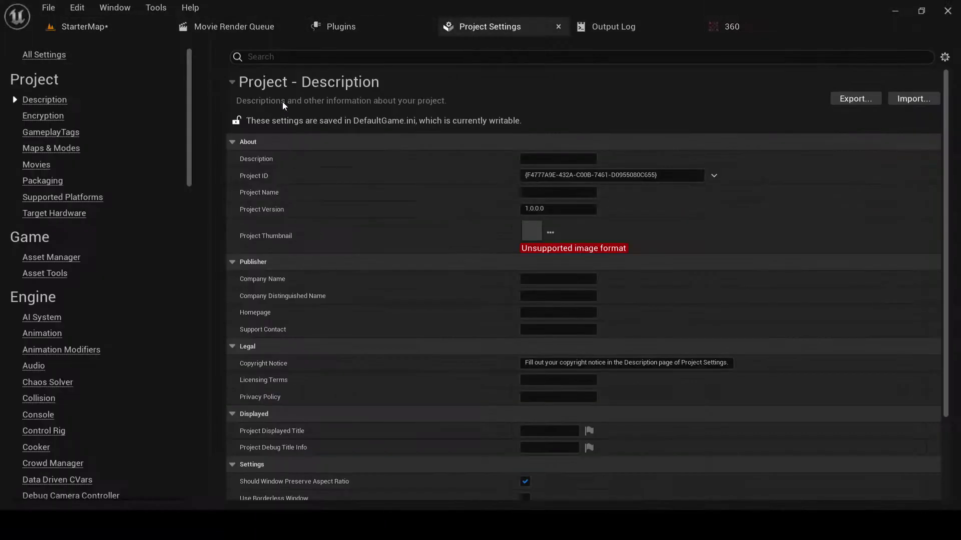
text(fra)
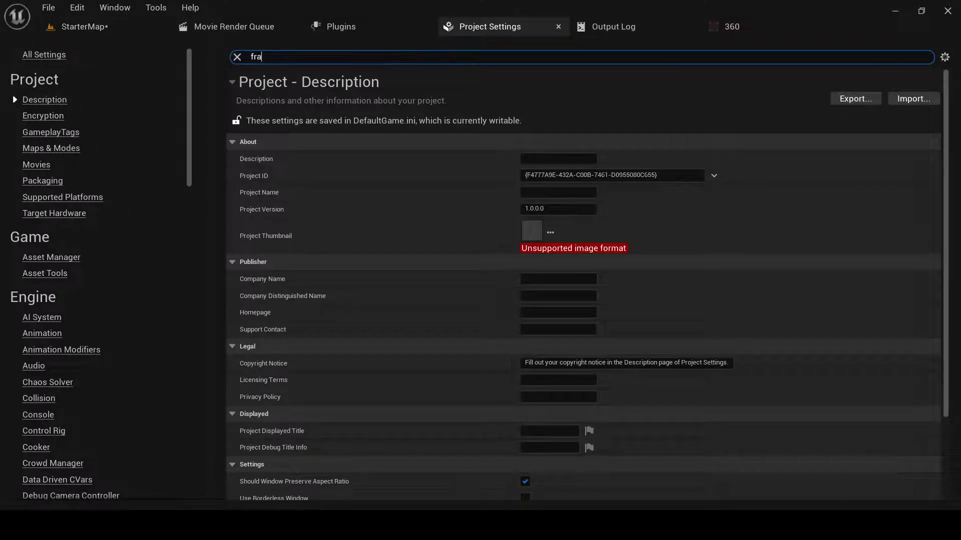
text(me)
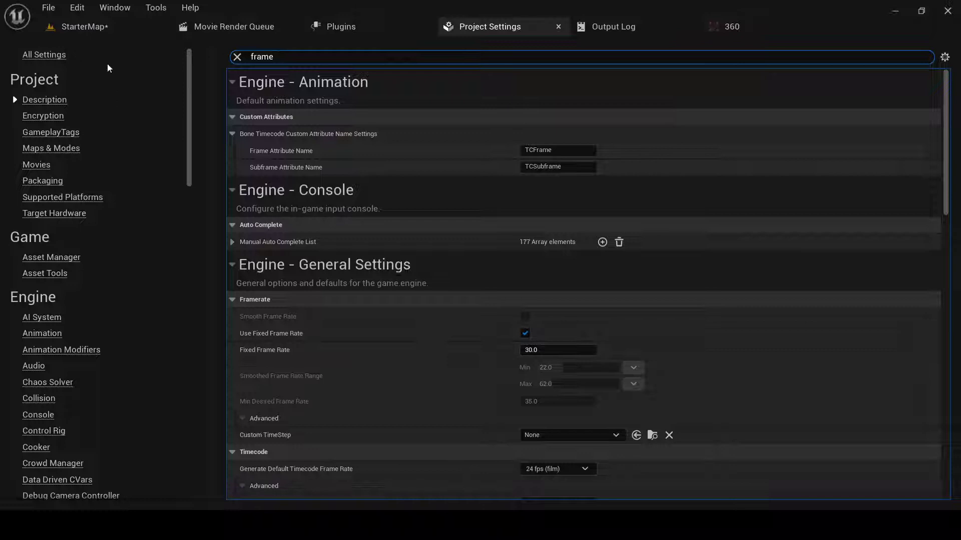
Return to the StarterMap level and examine OWLMediaOutput1's encoder settings
click(80, 26)
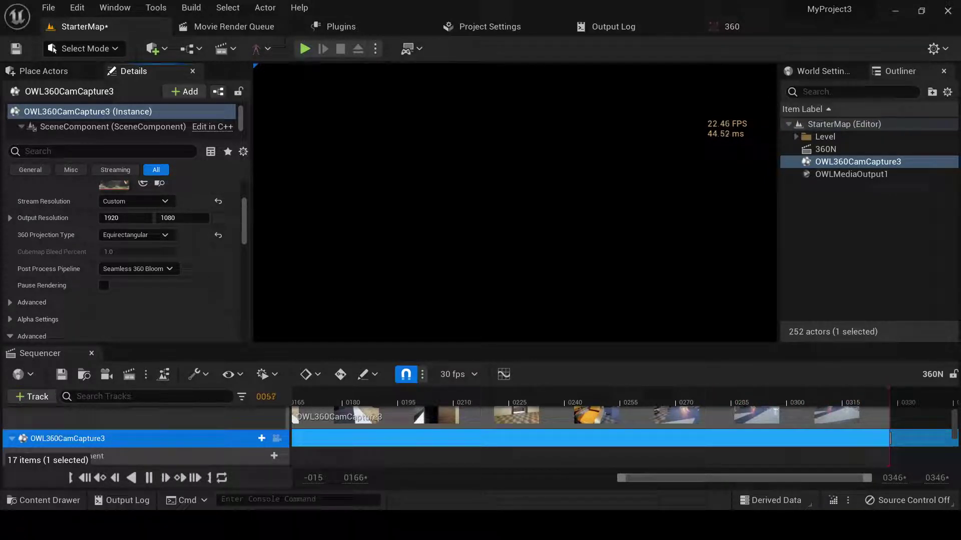
click(824, 175)
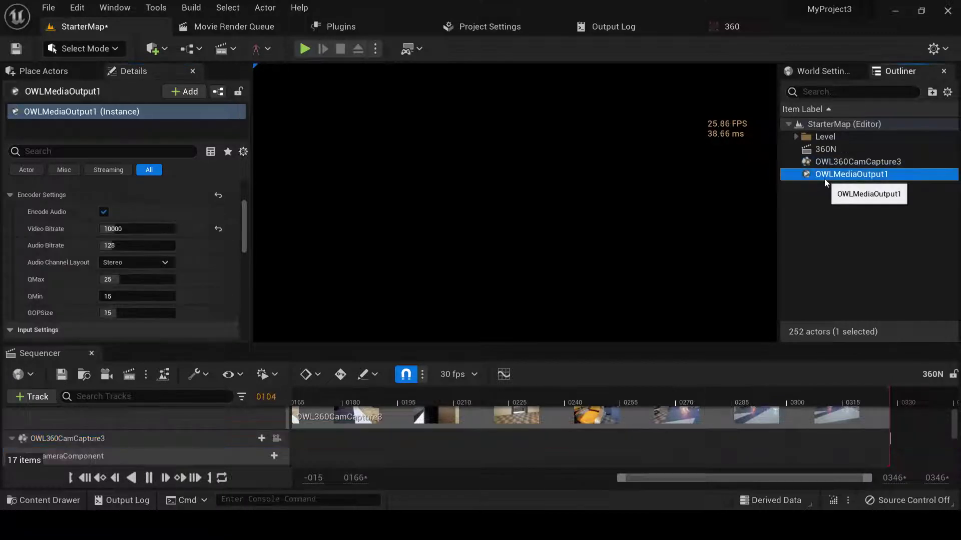